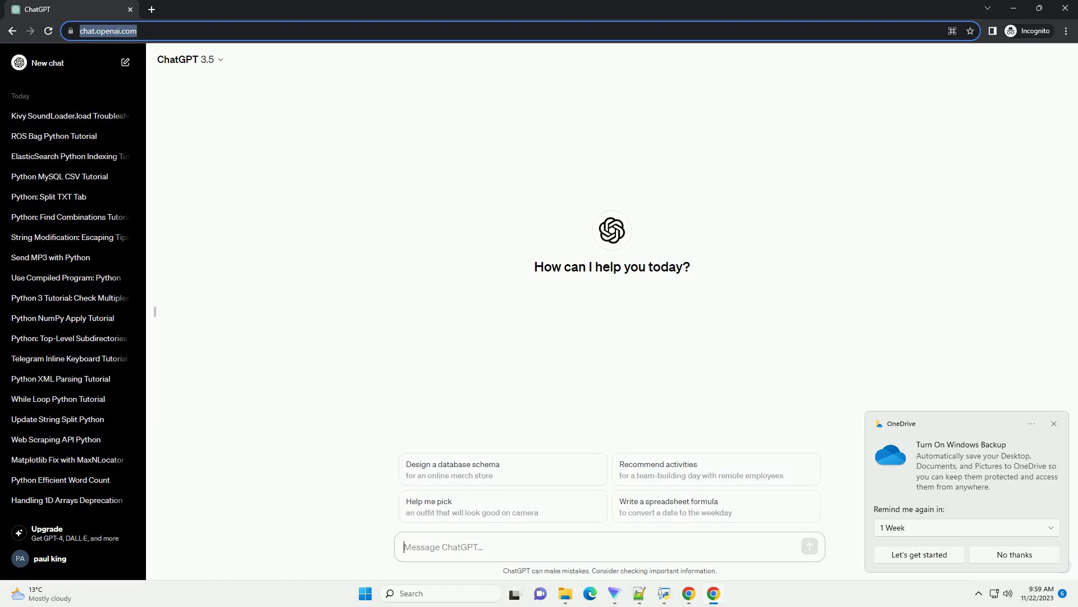
type("write an informative tutorial about Python returning this error even when I follow documentation - Quandl with code example")
Step: Send the request for a Python tutorial with code on fixing the Quandl authentication error
key("Return")
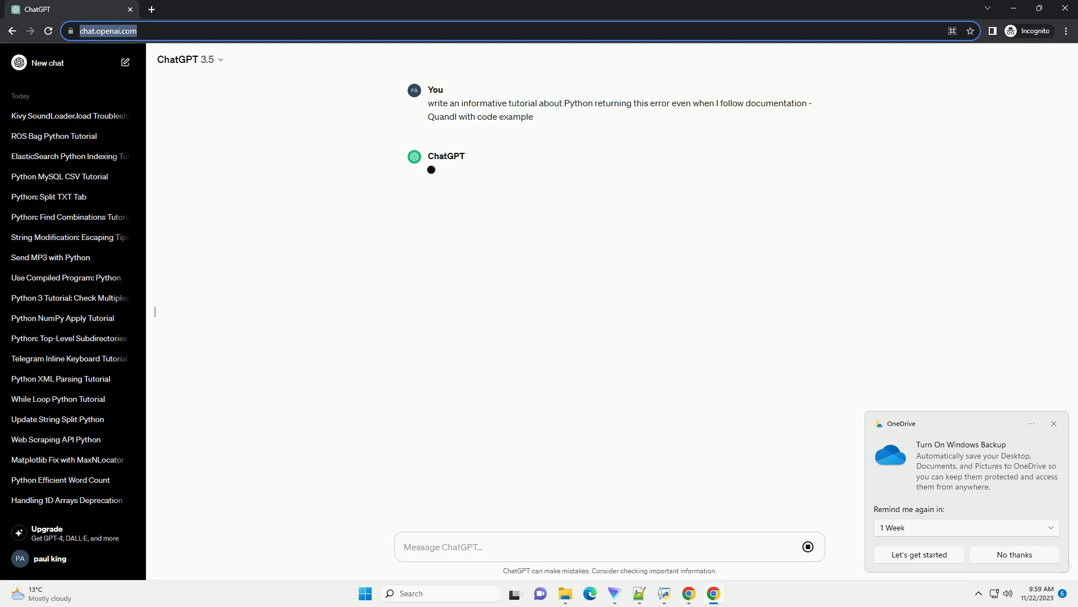